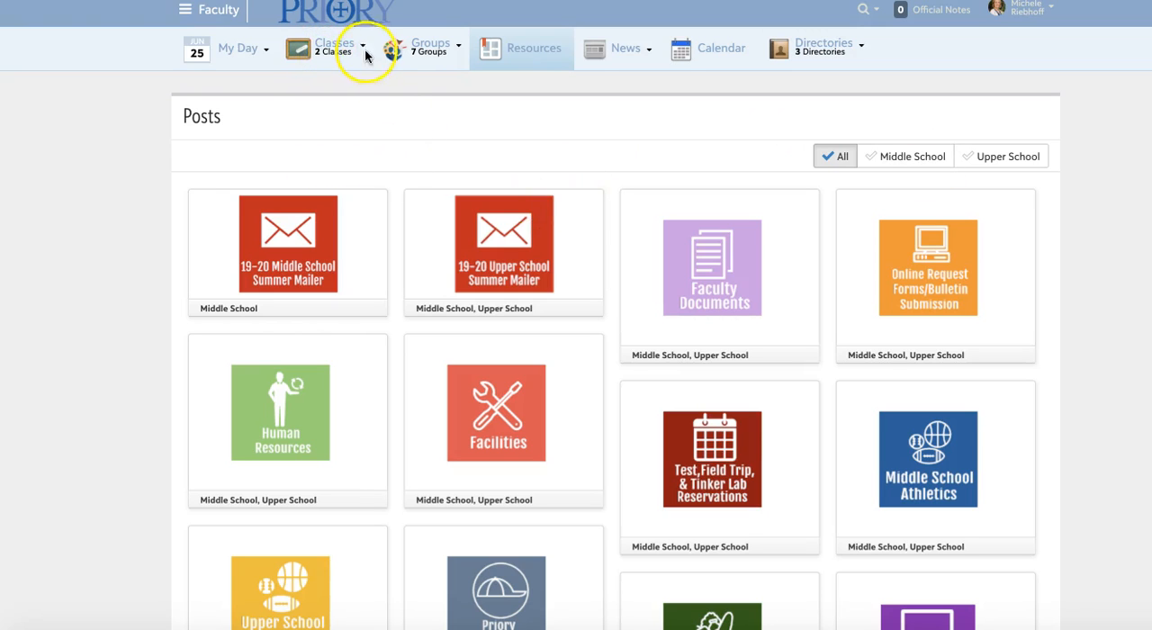
Open the AP Test Course (upper) - 1 (C) class and put its bulletin board into edit mode.
{"action": "mouse_move", "coordinate": [362, 50]}
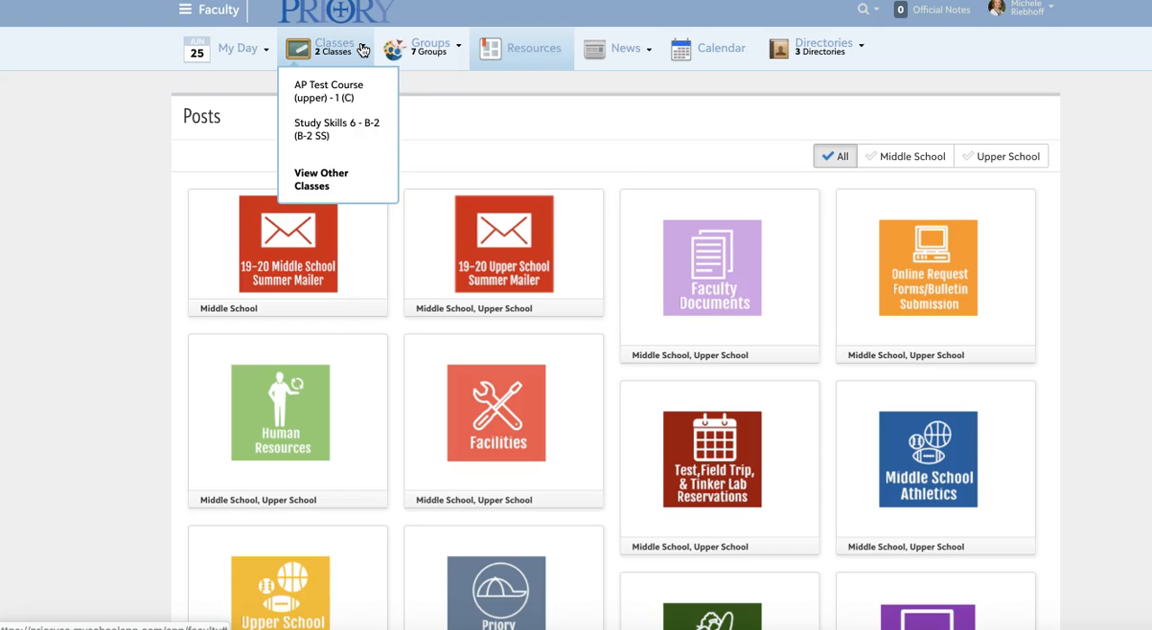
{"action": "left_click", "coordinate": [318, 95]}
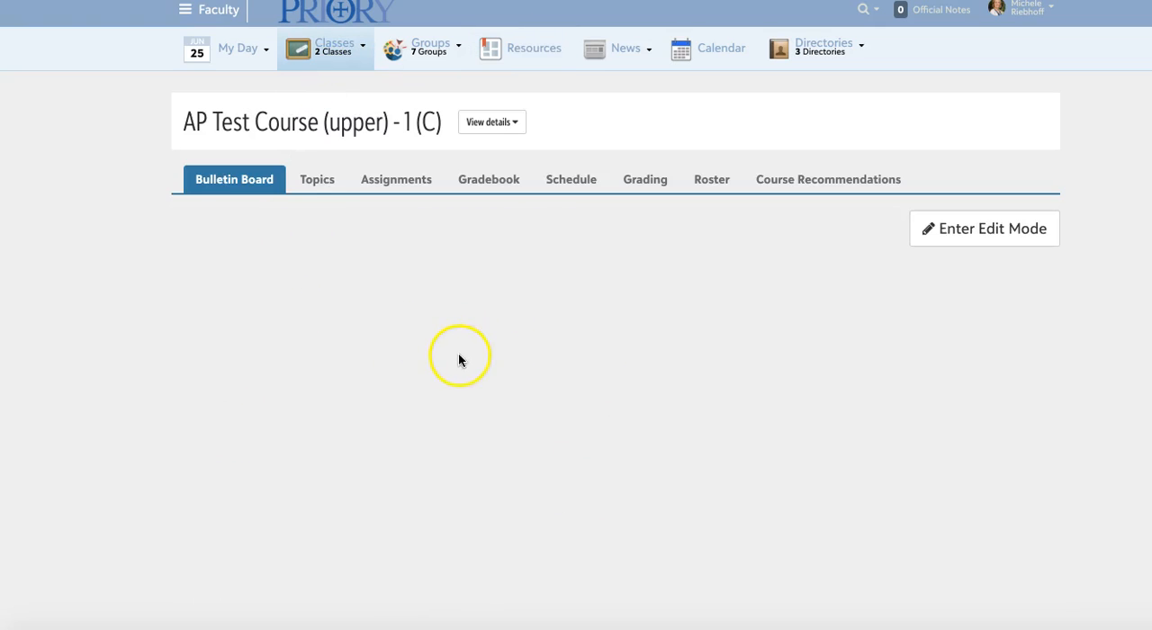
{"action": "left_click", "coordinate": [981, 237]}
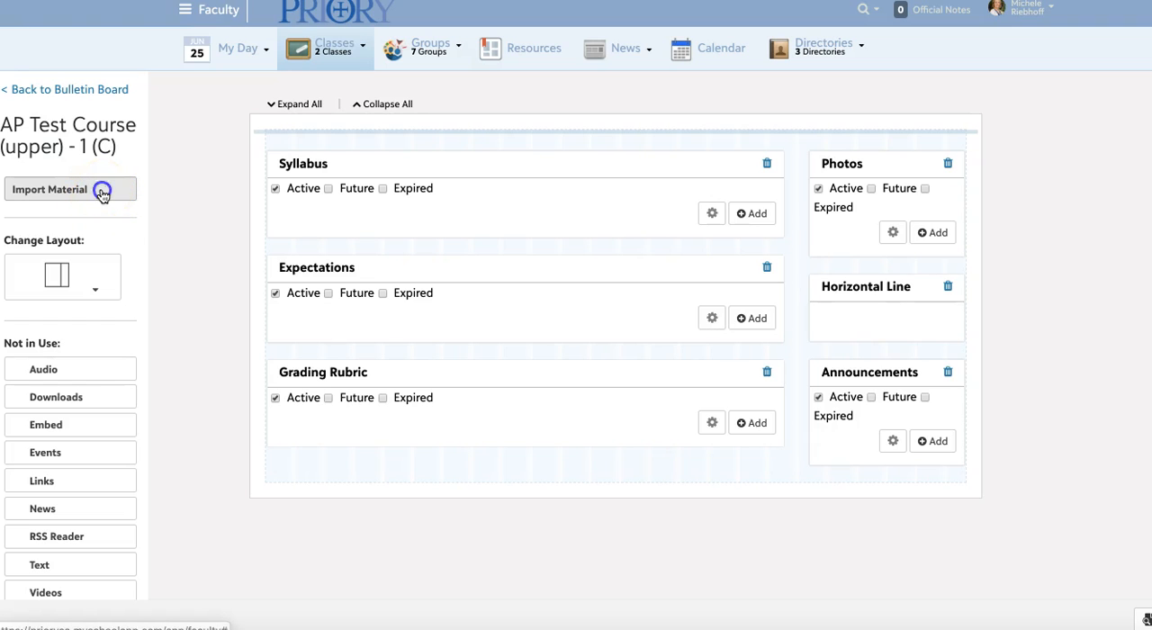
Start a bulletin board material import with the 2018 - 2019 section AP Test Course (upper) - C (C) as source.
{"action": "left_click", "coordinate": [101, 192]}
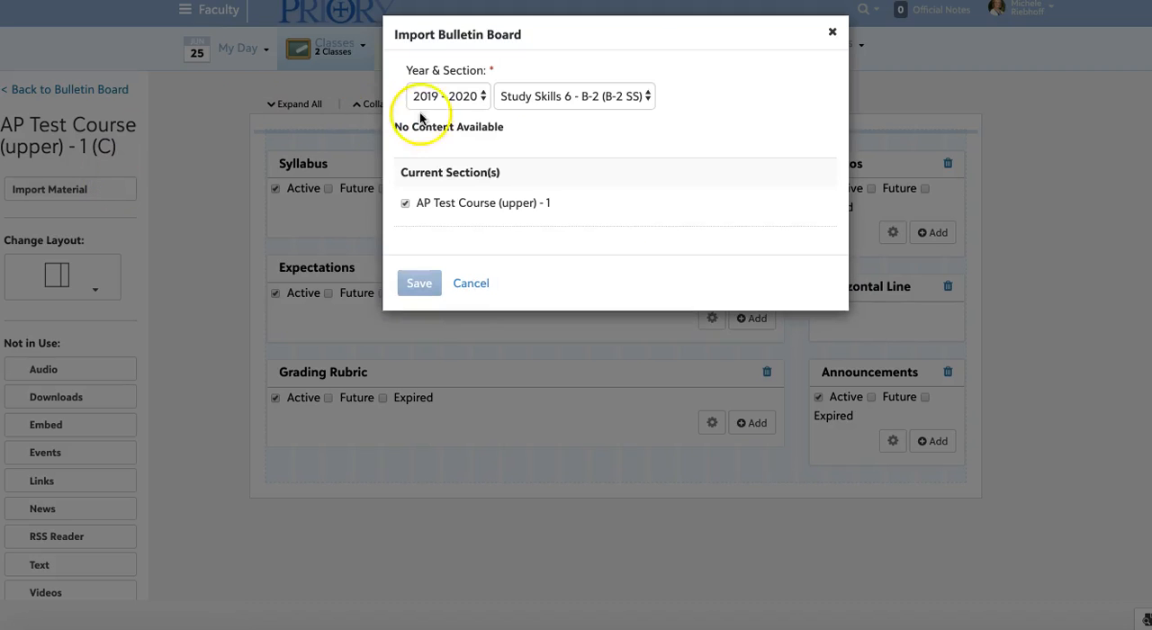
{"action": "left_click", "coordinate": [484, 96]}
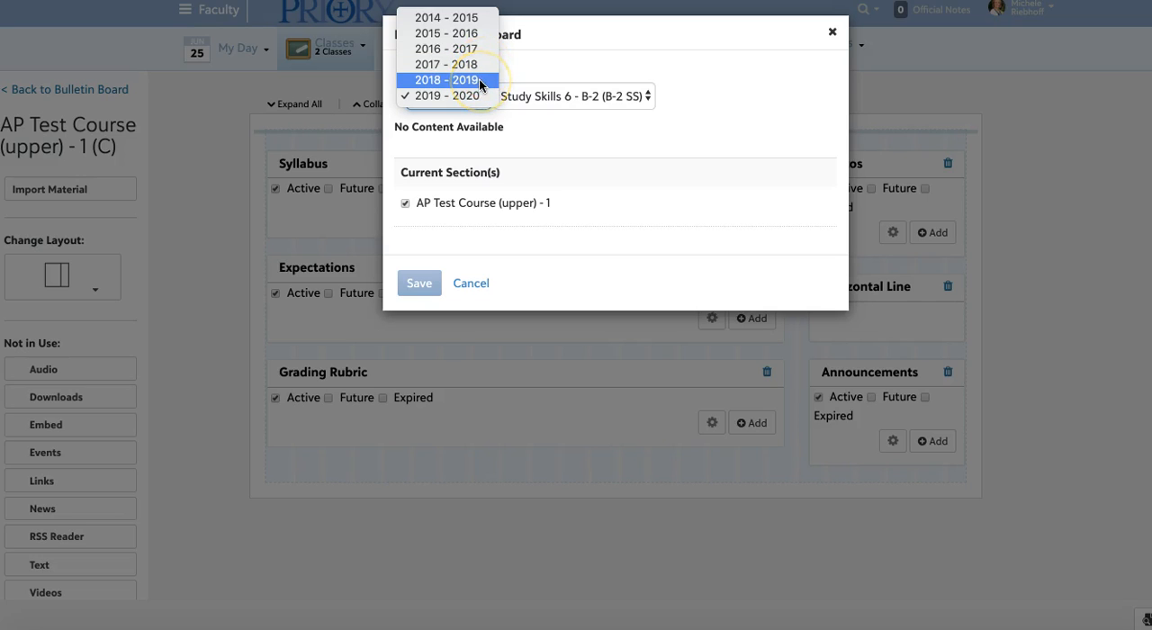
{"action": "left_click", "coordinate": [480, 81]}
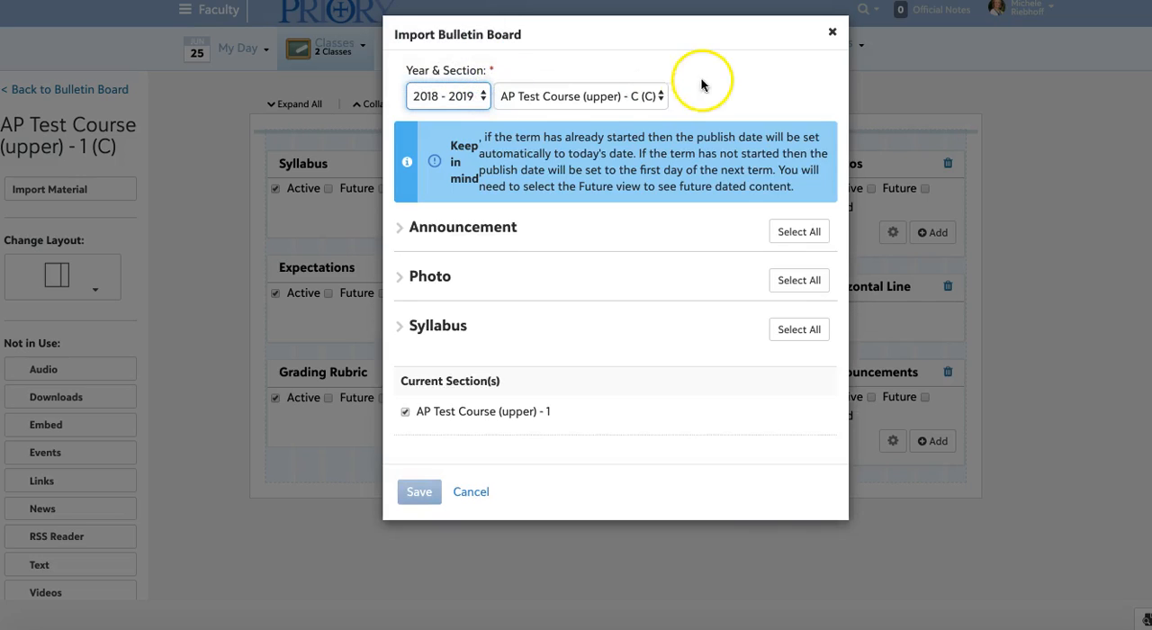
{"action": "left_click", "coordinate": [651, 96]}
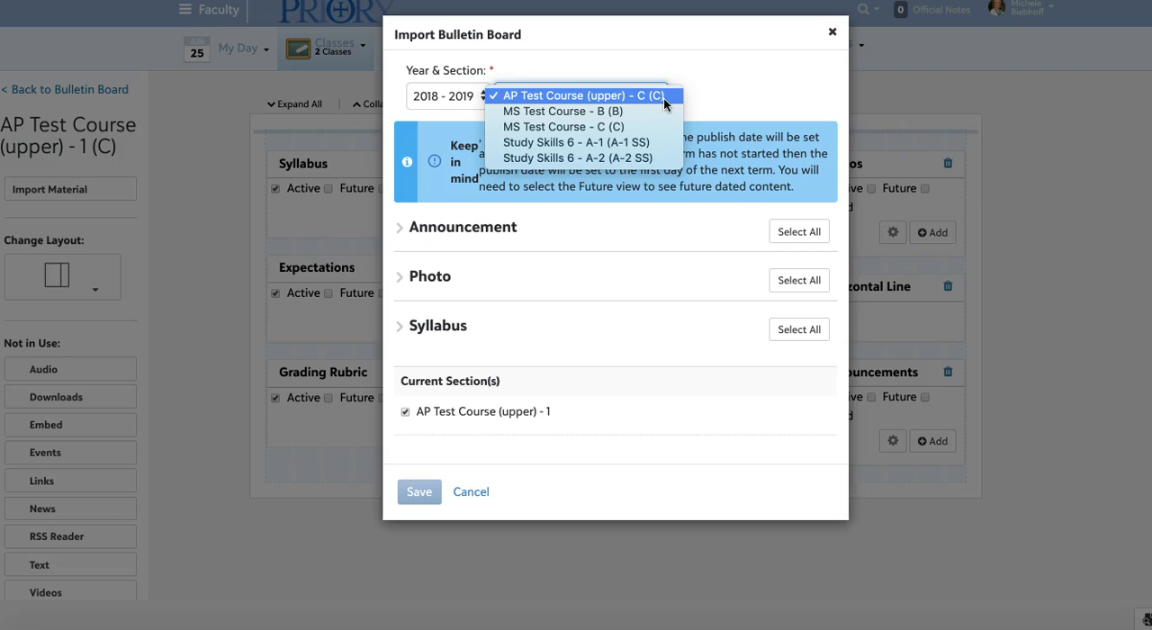
{"action": "left_click", "coordinate": [663, 98]}
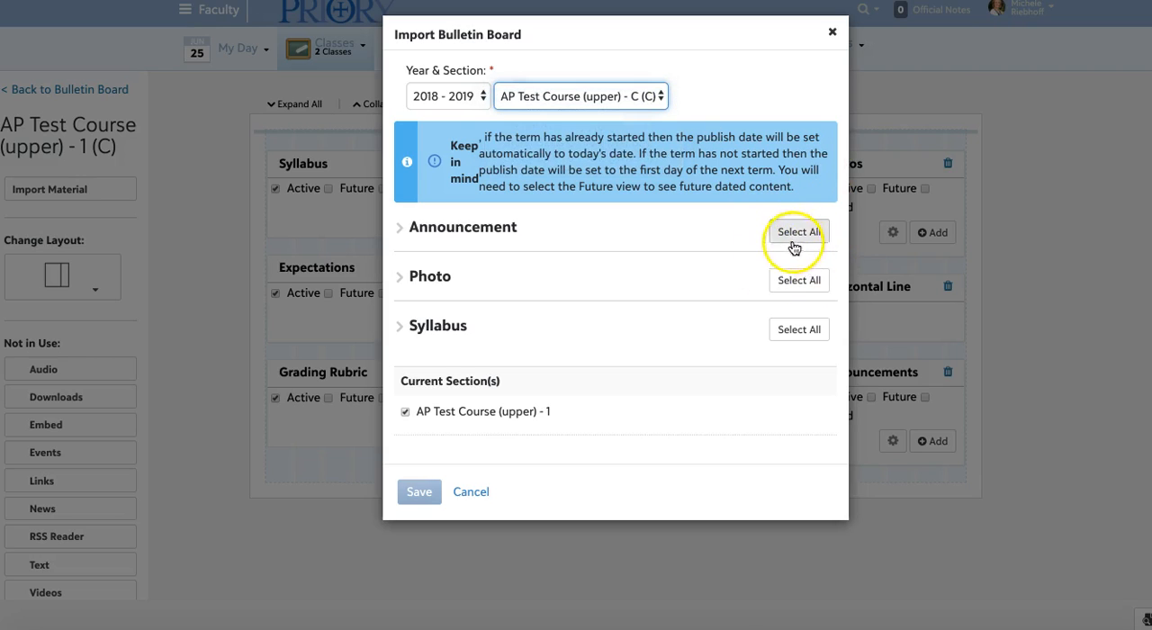
Expand the Announcement, Photo and Syllabus categories and import all Photo and Syllabus items into AP Test Course (upper) - 1.
{"action": "left_click", "coordinate": [400, 226]}
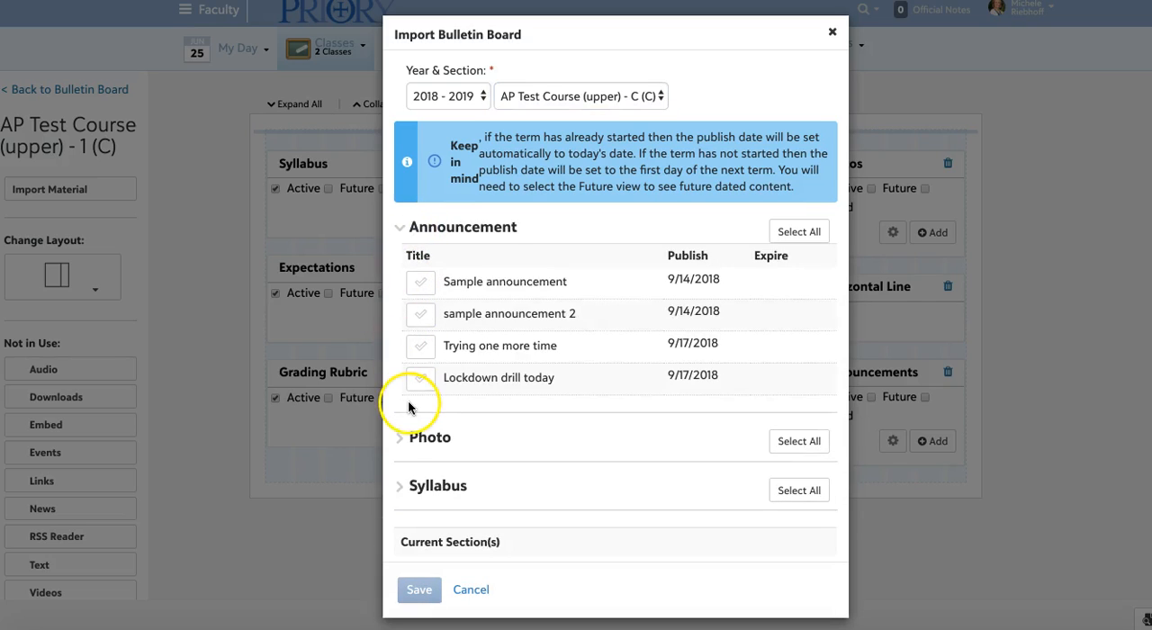
{"action": "scroll", "coordinate": [408, 400], "scroll_direction": "down", "scroll_amount": 1}
{"action": "left_click", "coordinate": [448, 378]}
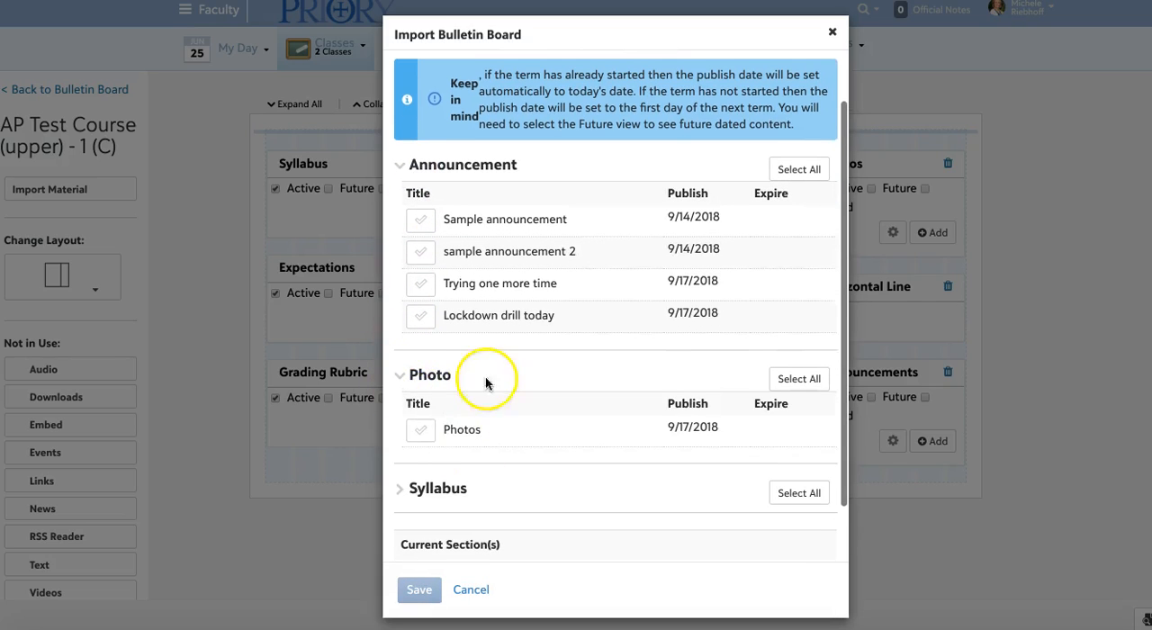
{"action": "scroll", "coordinate": [510, 385], "scroll_direction": "down", "scroll_amount": 1}
{"action": "left_click", "coordinate": [397, 425]}
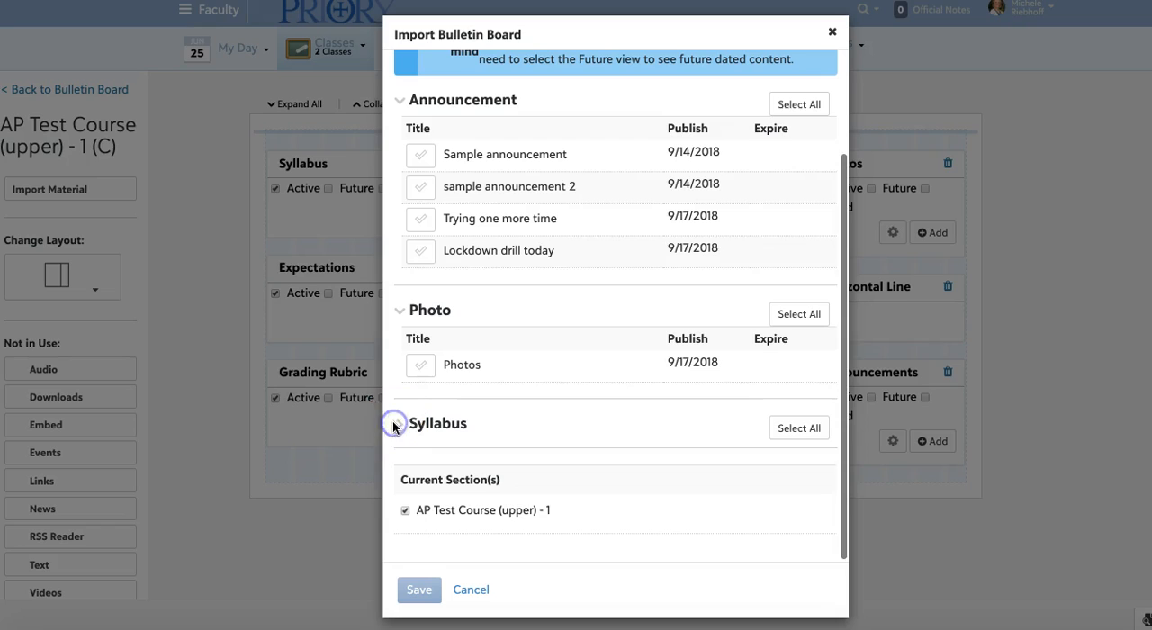
{"action": "left_click", "coordinate": [801, 320]}
{"action": "left_click", "coordinate": [801, 428]}
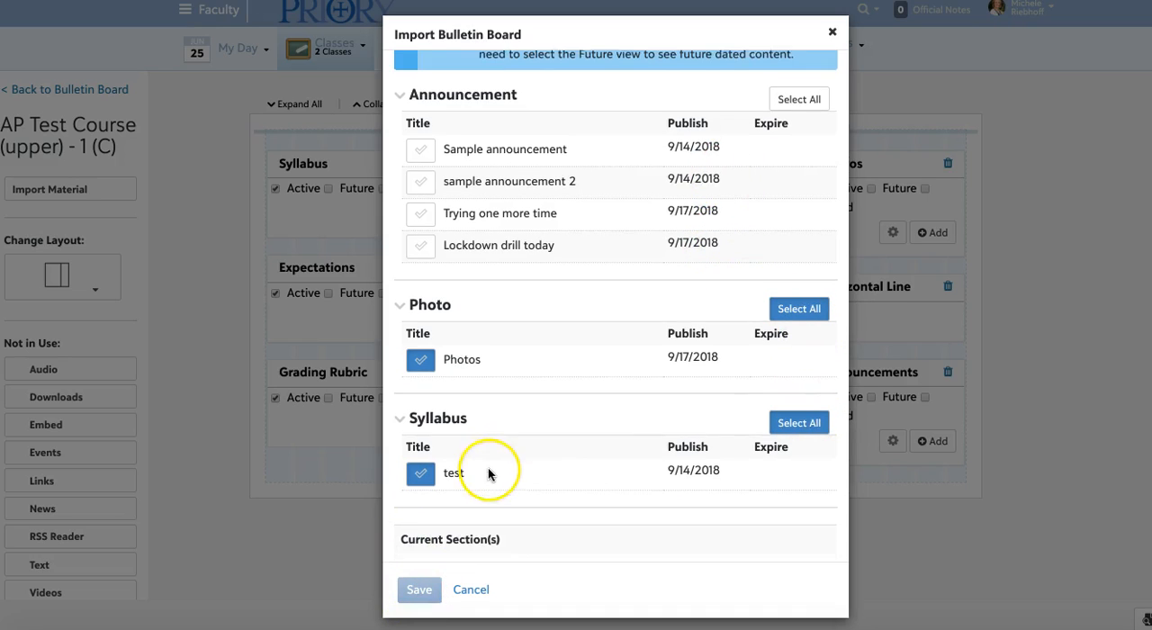
{"action": "scroll", "coordinate": [489, 470], "scroll_direction": "down", "scroll_amount": 1}
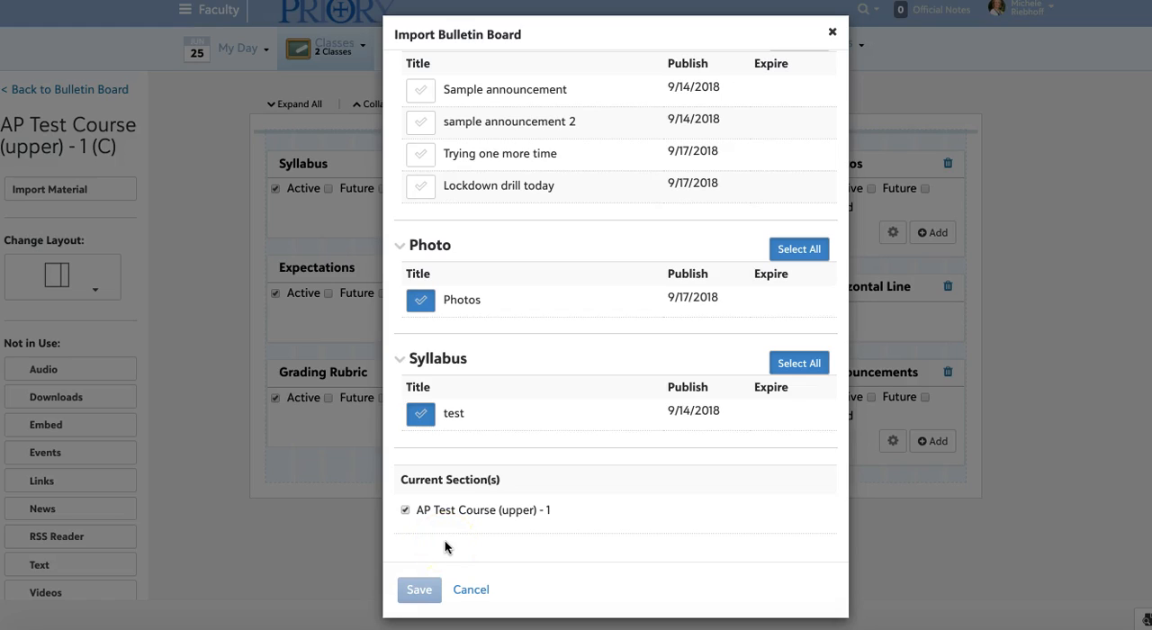
{"action": "left_click", "coordinate": [416, 589]}
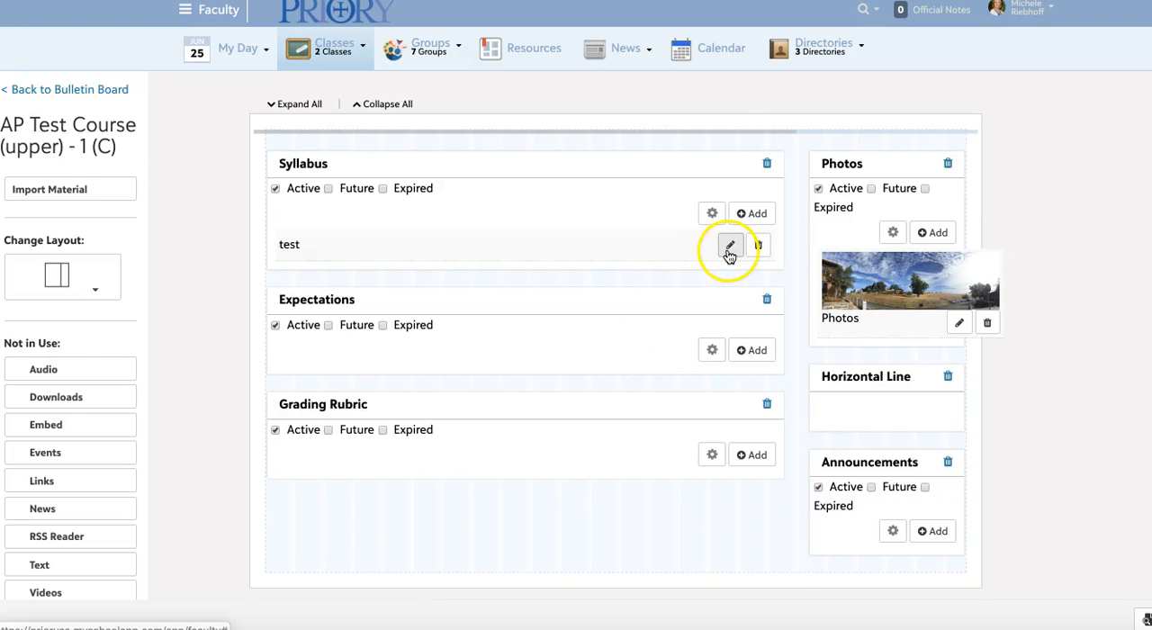
Add the description "sdfsd" to the imported "test" syllabus and save it.
{"action": "left_click", "coordinate": [730, 249]}
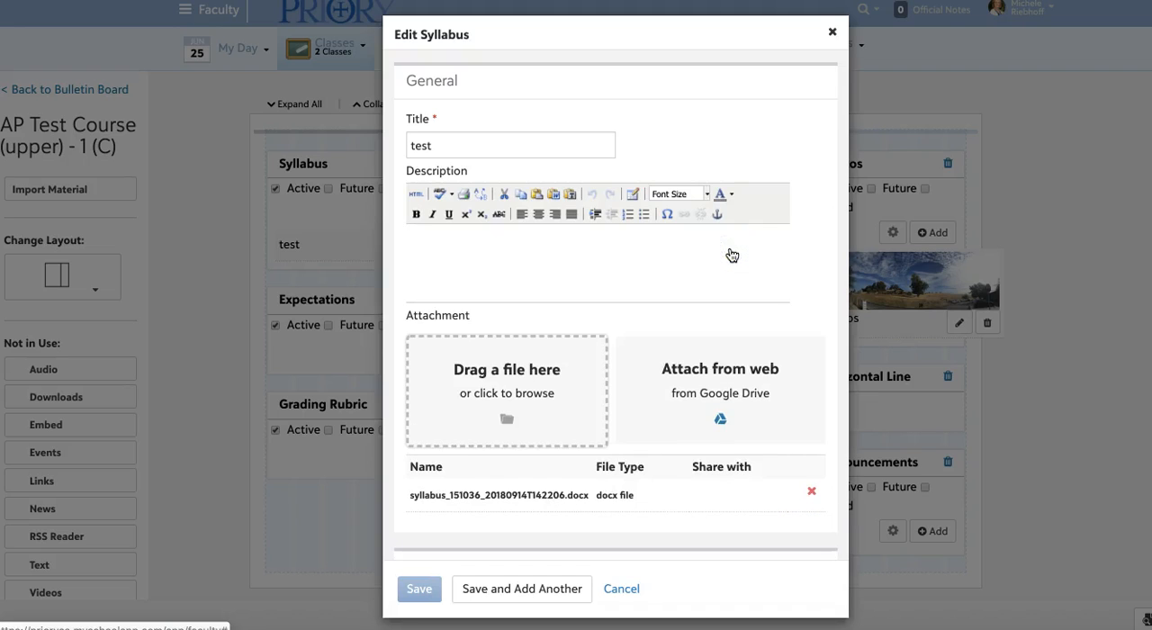
{"action": "left_click", "coordinate": [479, 268]}
{"action": "type", "text": "sdfsd"}
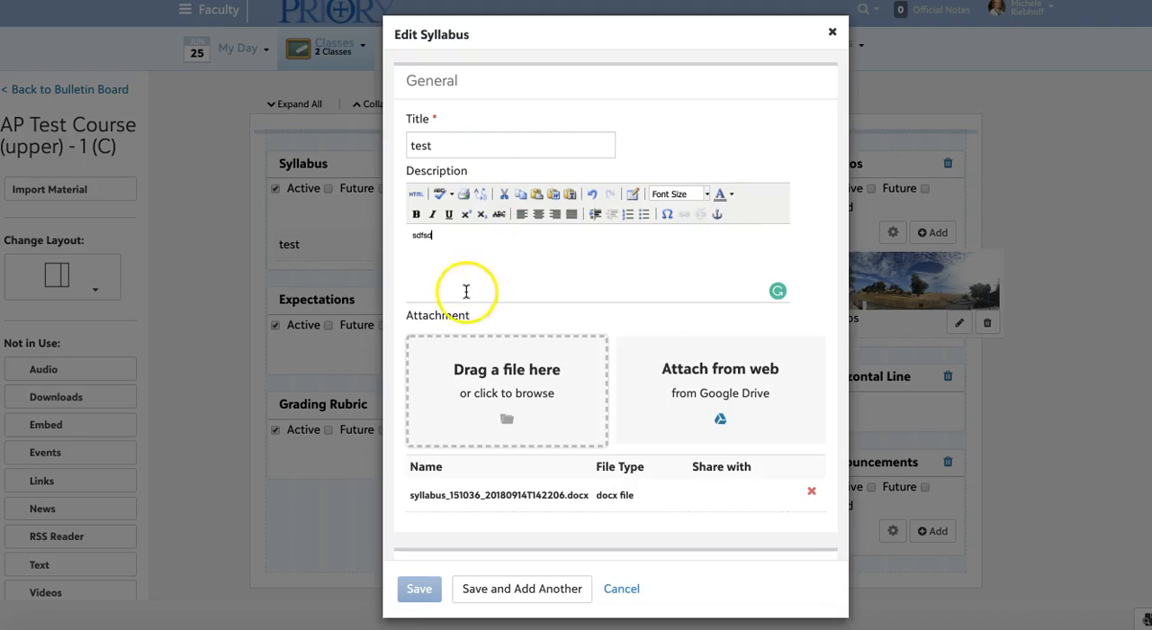
{"action": "left_click", "coordinate": [414, 587]}
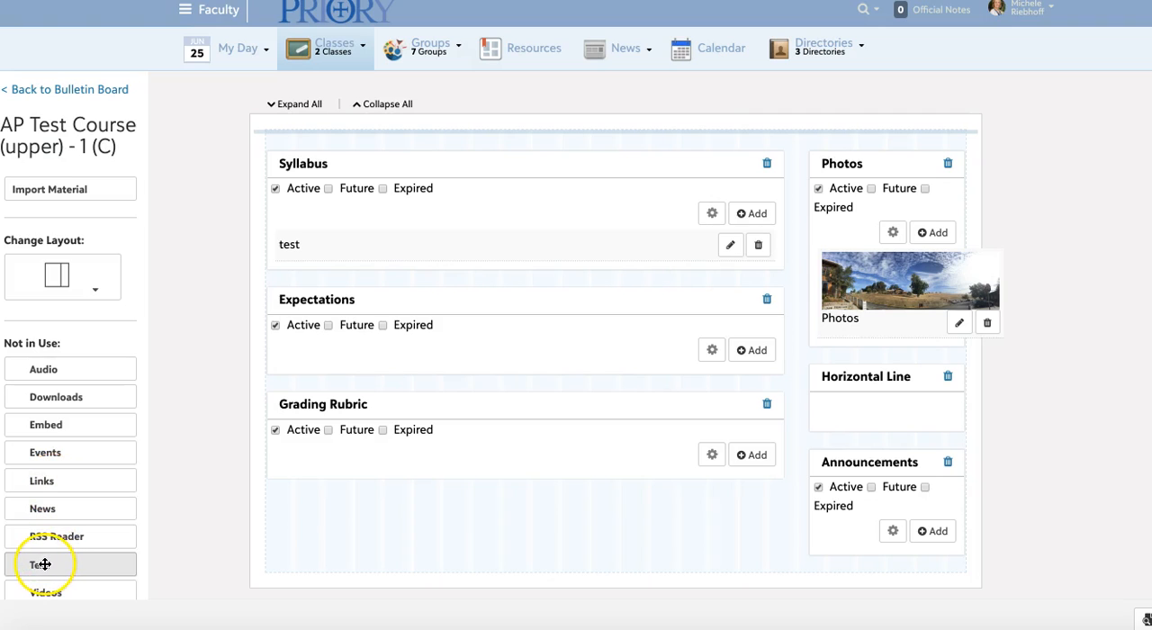
Insert a Text block between Expectations and Grading Rubric, then publish the layout and return to the class page.
{"action": "left_click_drag", "start_coordinate": [44, 564], "coordinate": [461, 402]}
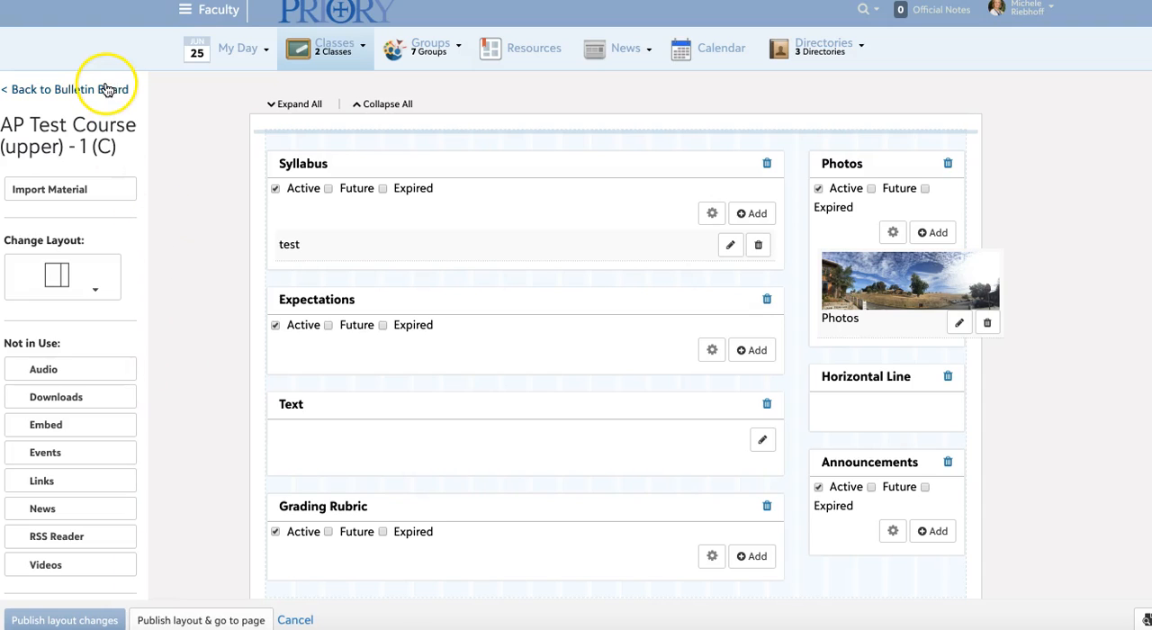
{"action": "left_click", "coordinate": [153, 621]}
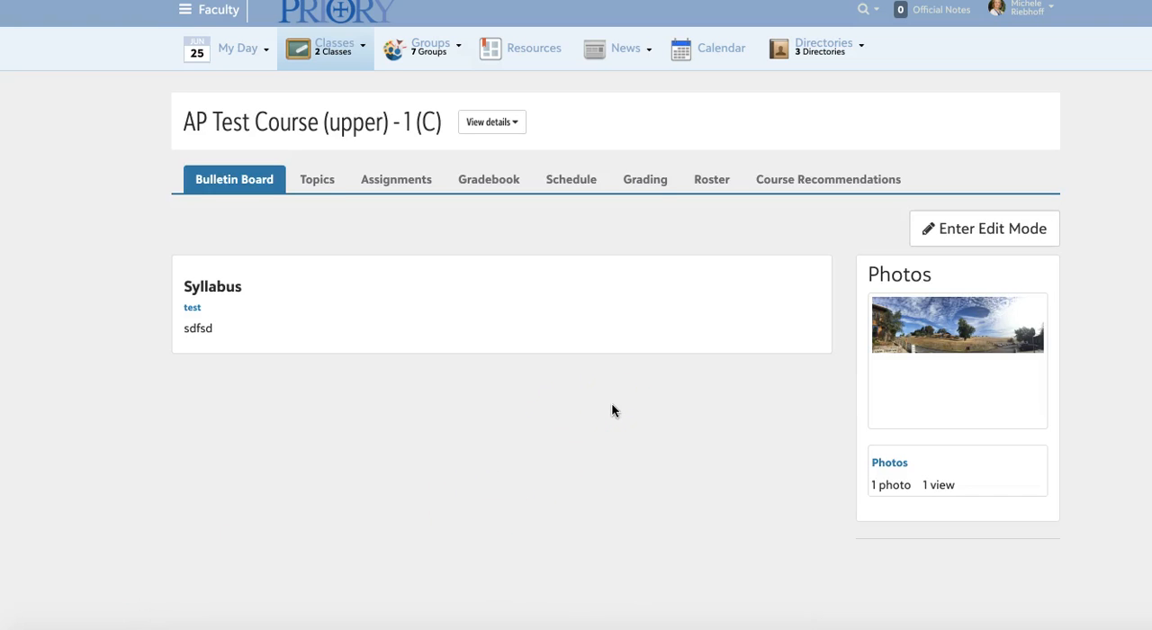
Start a topic import for the class with the 2018 - 2019 section AP Test Course (upper) - C (C) as source.
{"action": "left_click", "coordinate": [314, 185]}
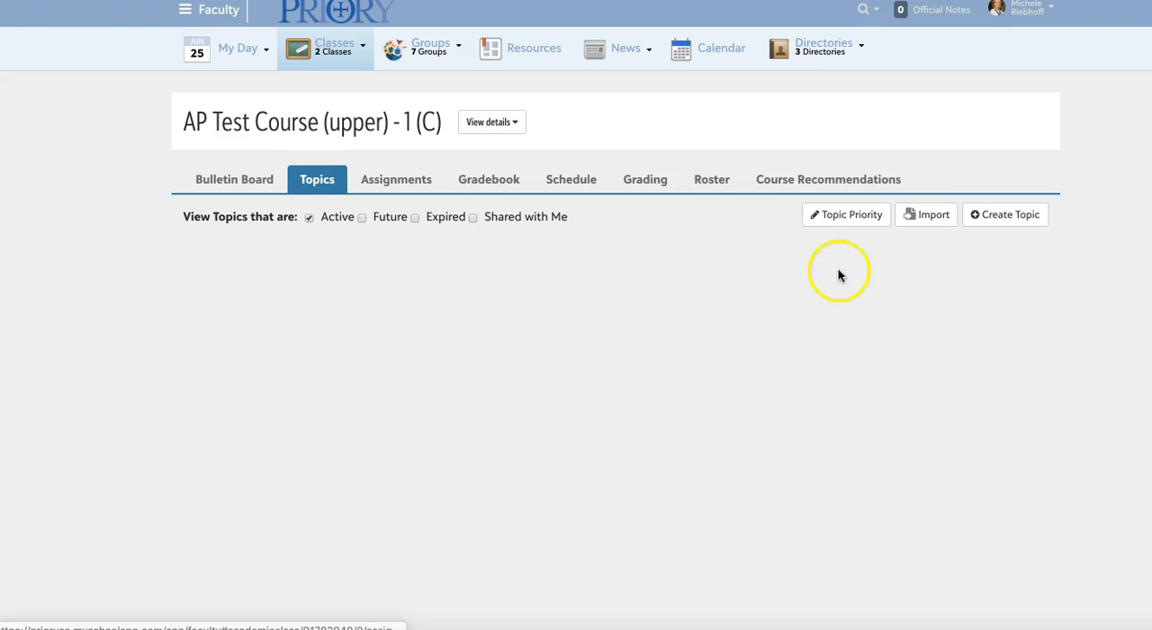
{"action": "left_click", "coordinate": [931, 218]}
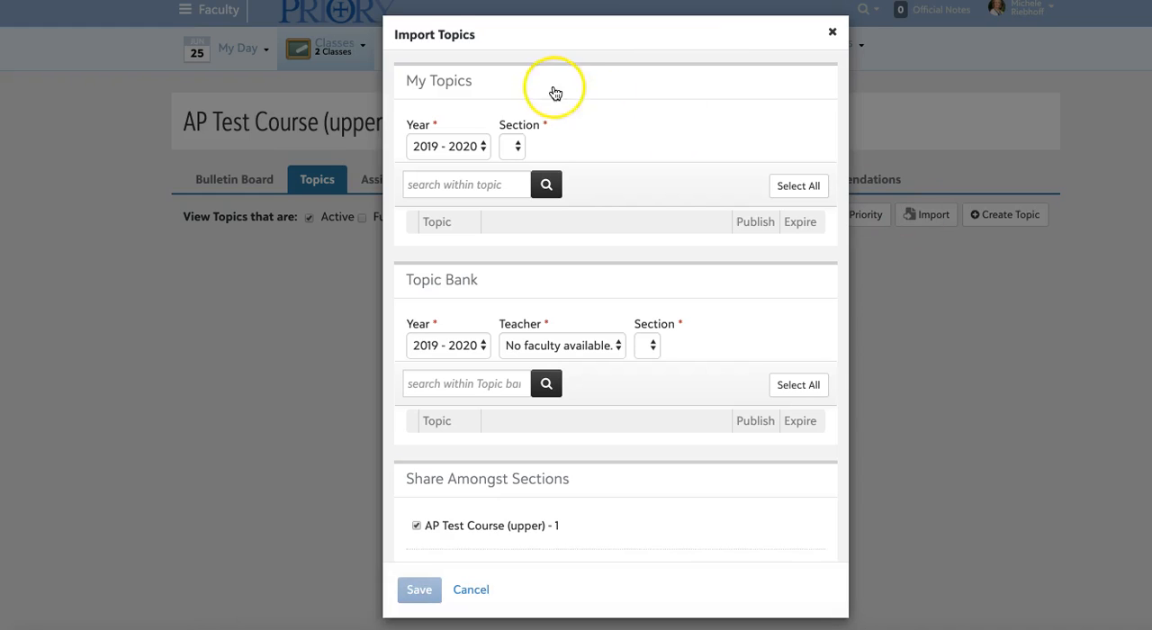
{"action": "left_click", "coordinate": [473, 147]}
{"action": "left_click", "coordinate": [466, 129]}
{"action": "left_click", "coordinate": [593, 149]}
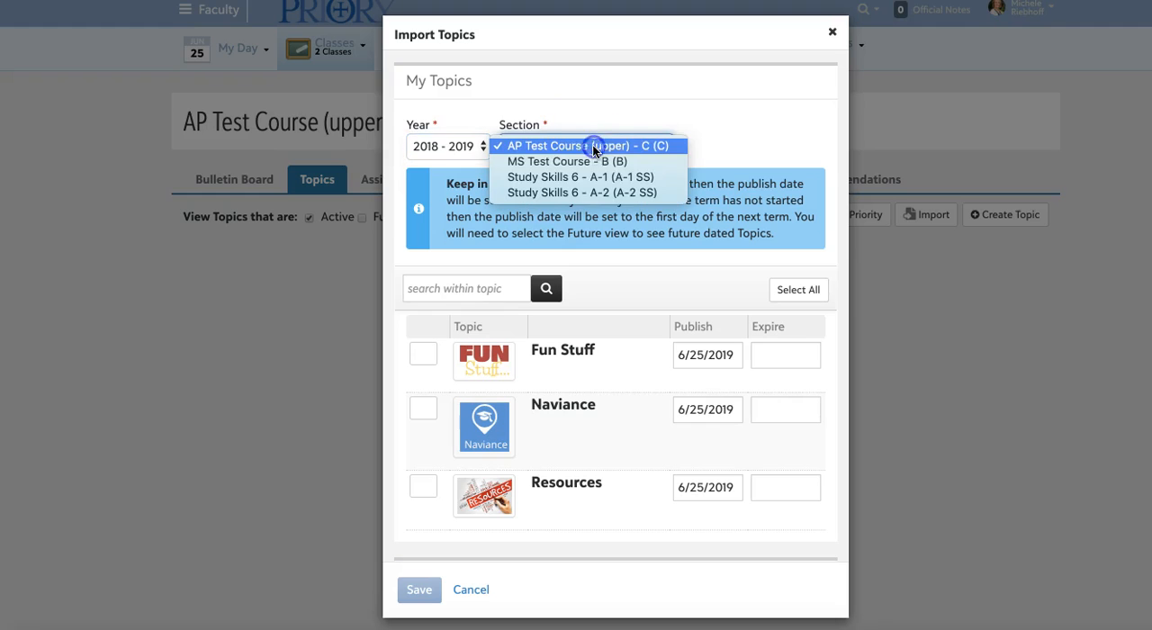
{"action": "left_click", "coordinate": [751, 115]}
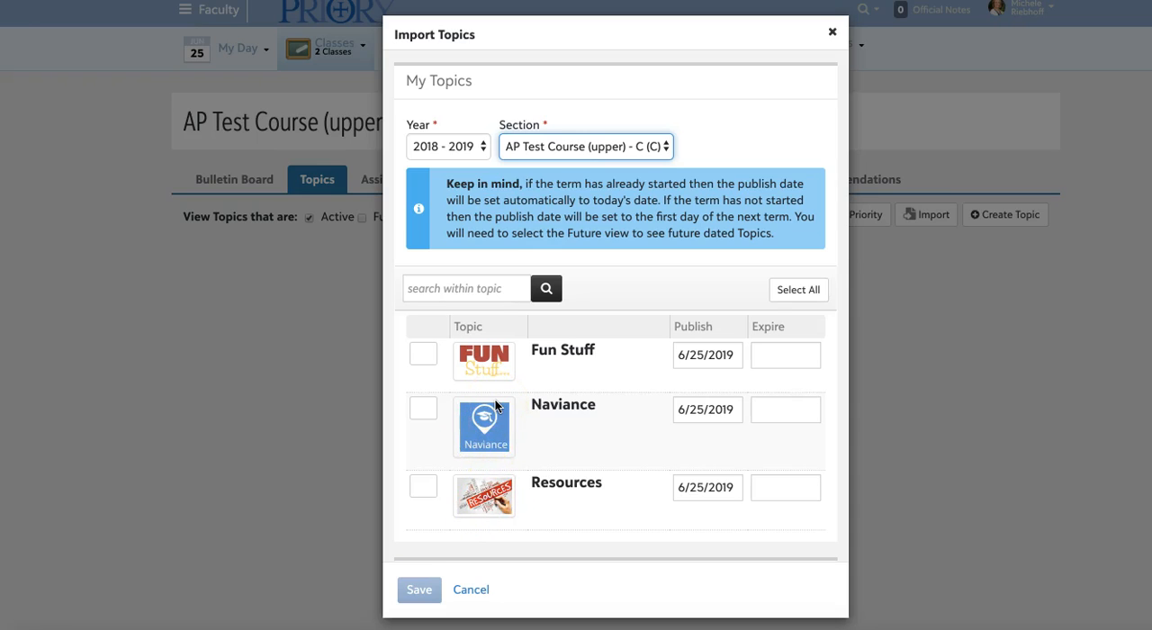
Import all listed topics, Fun Stuff, Naviance and Resources, into AP Test Course (upper) - 1.
{"action": "left_click", "coordinate": [794, 291]}
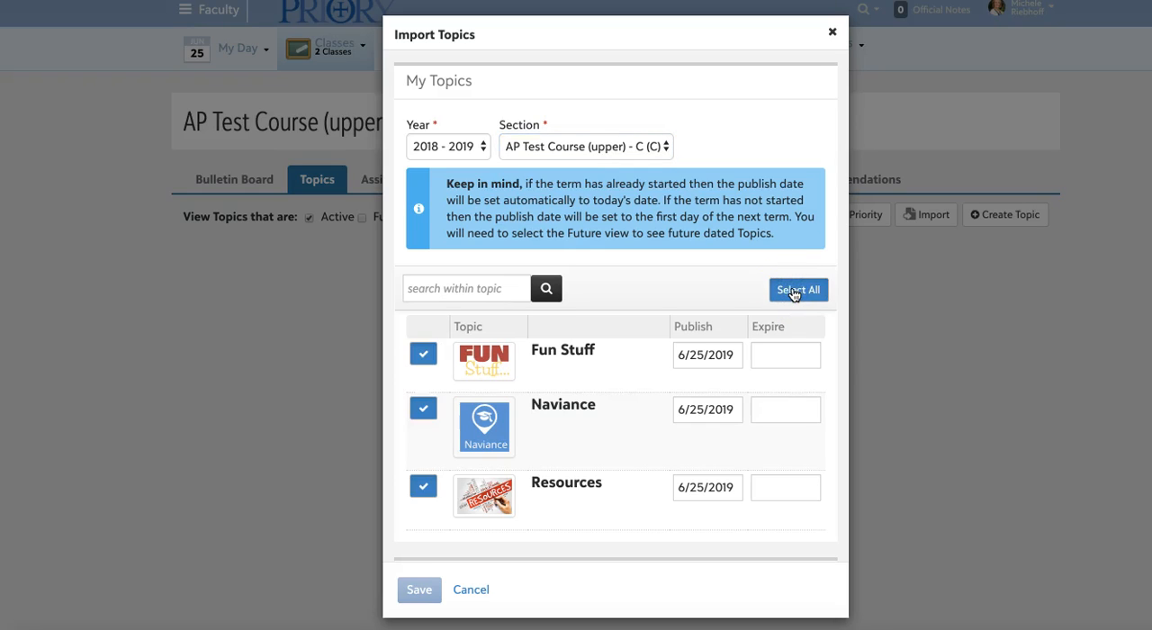
{"action": "scroll", "coordinate": [655, 475], "scroll_direction": "down", "scroll_amount": 4}
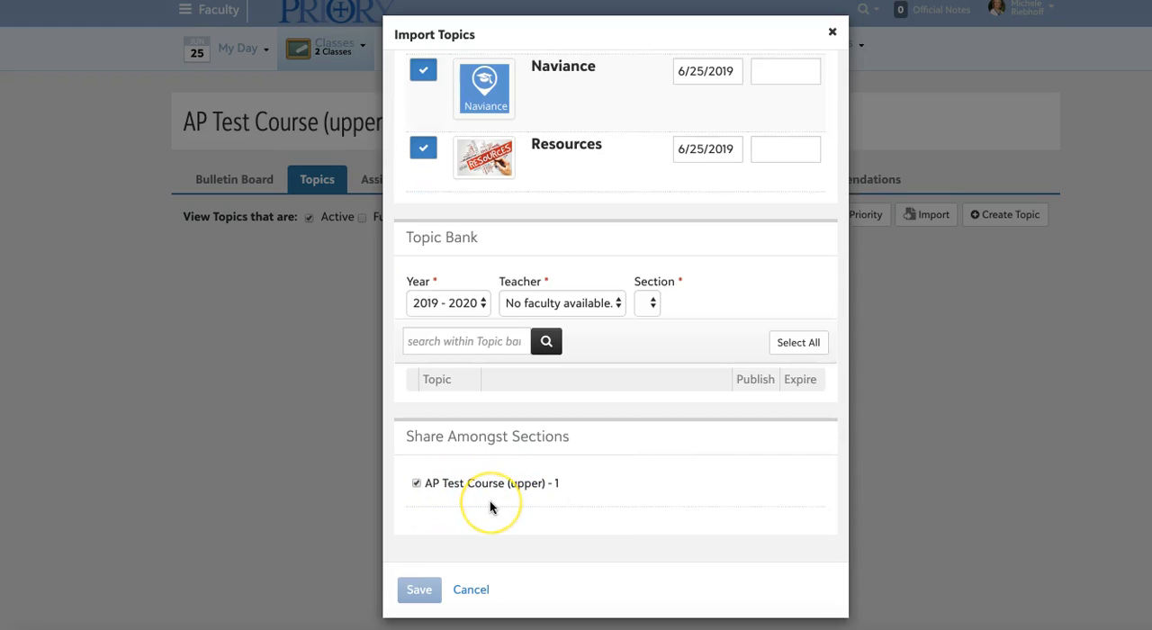
{"action": "left_click", "coordinate": [420, 592]}
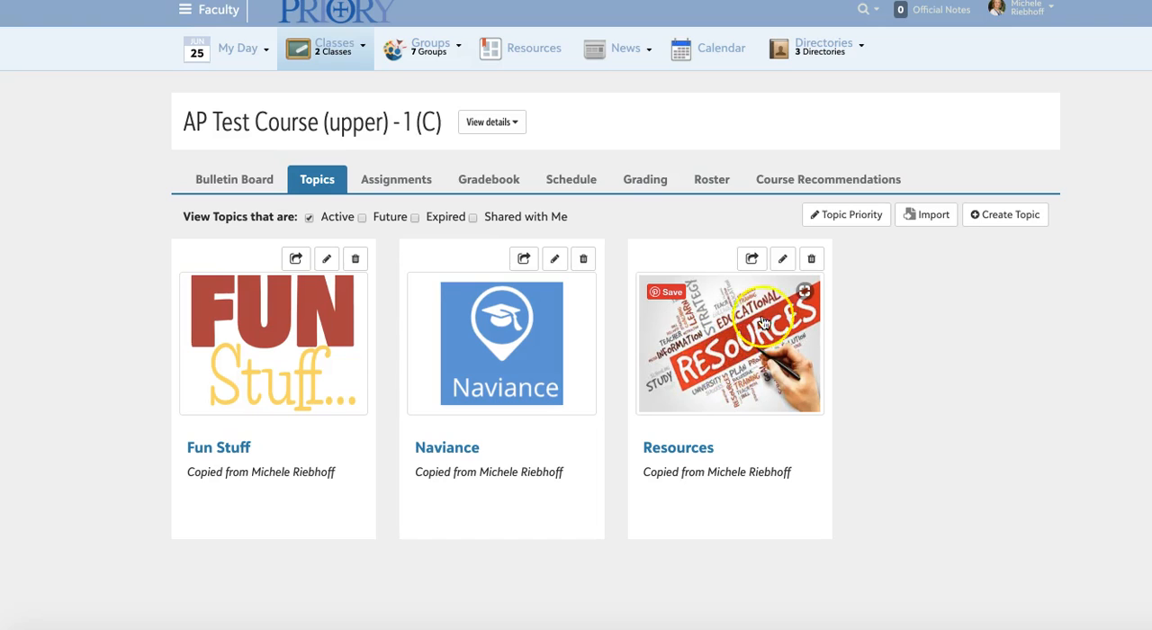
View the Resources topic's layout editor and its available materials, and return to the topics overview.
{"action": "left_click", "coordinate": [784, 260]}
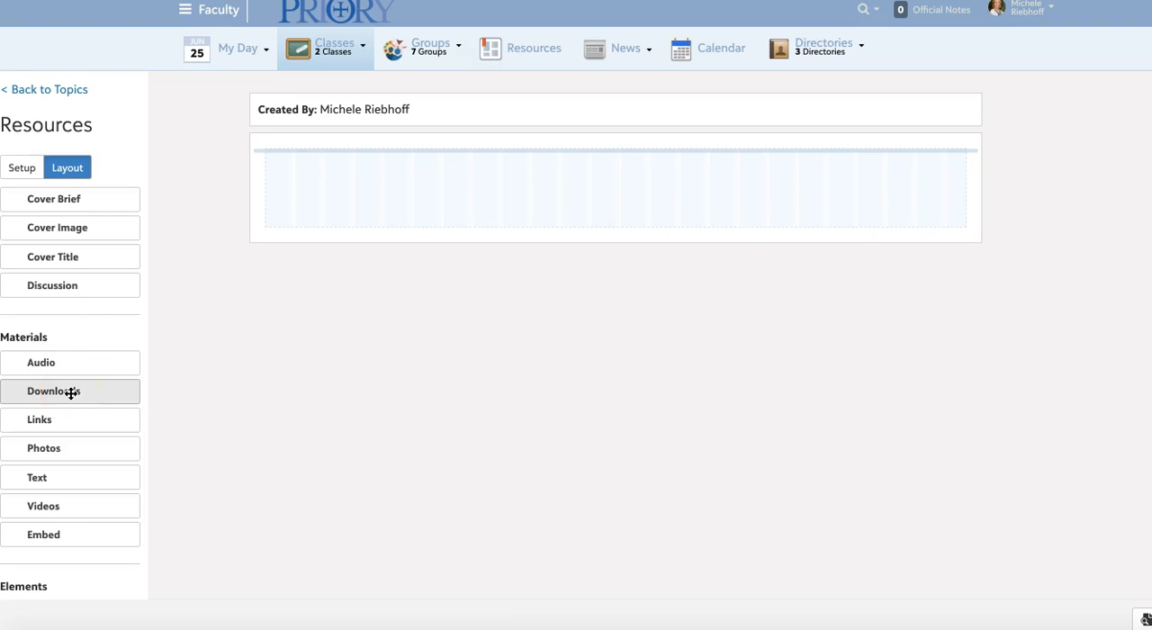
{"action": "left_click", "coordinate": [62, 90]}
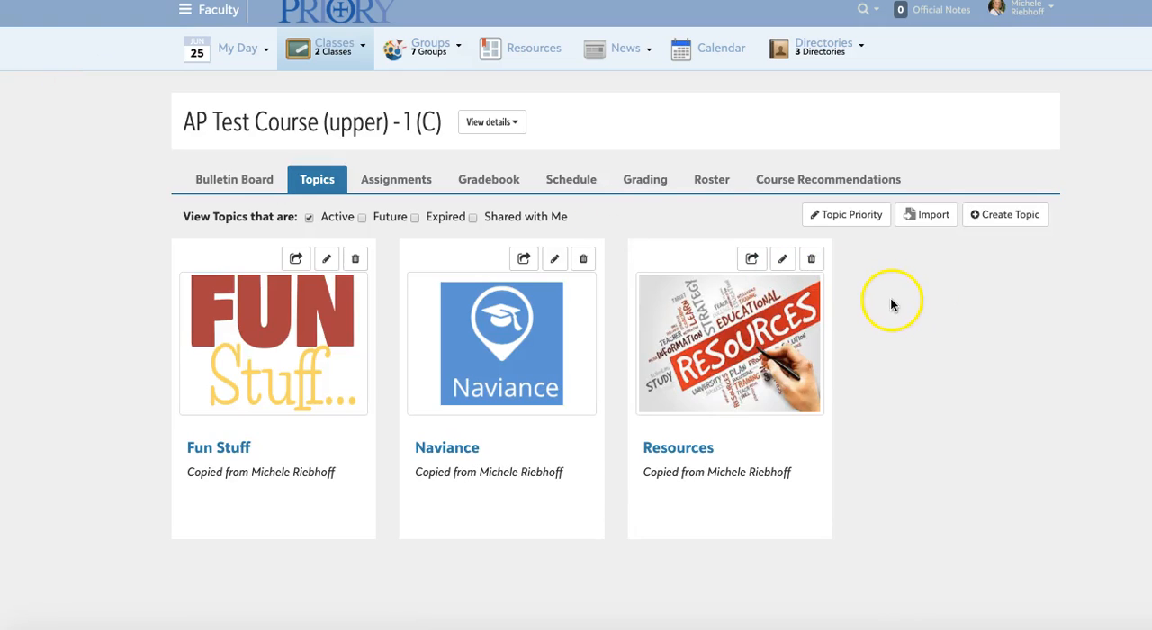
Change the topic priority so Resources comes directly after Fun Stuff and before Naviance, and save the order.
{"action": "left_click", "coordinate": [845, 216]}
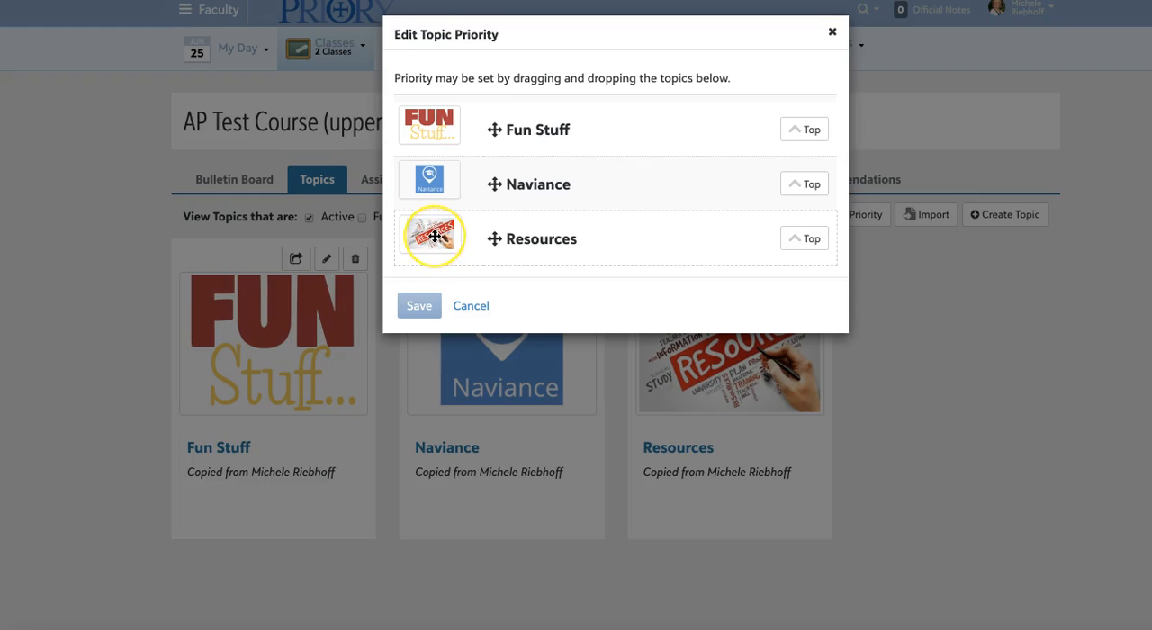
{"action": "left_click_drag", "start_coordinate": [434, 236], "coordinate": [434, 170]}
{"action": "left_click", "coordinate": [428, 309]}
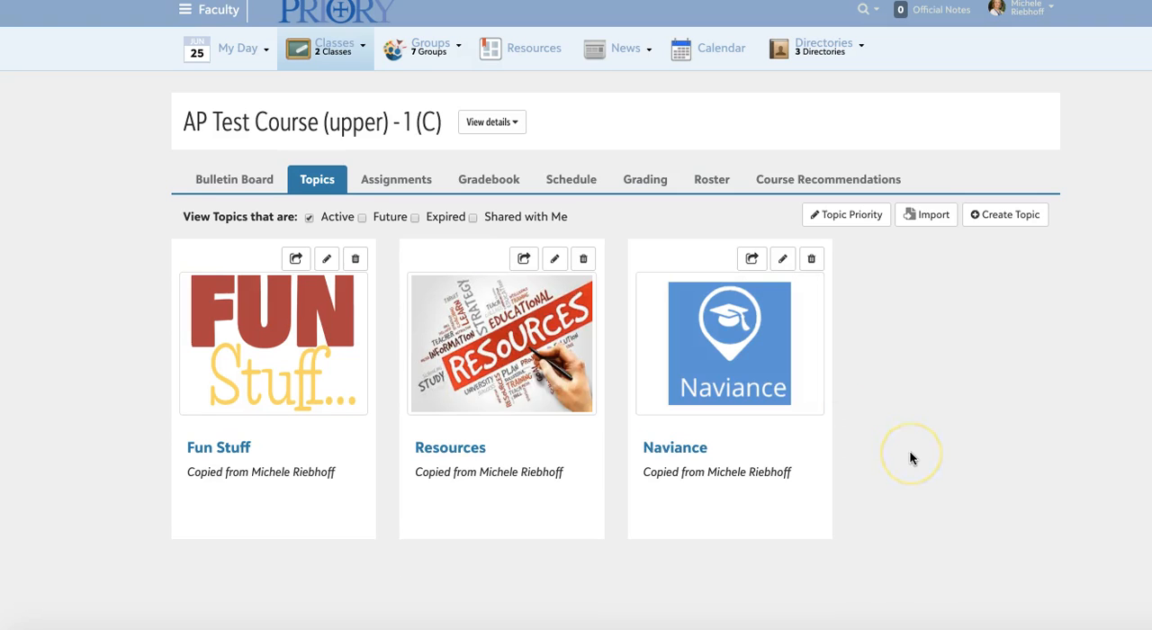